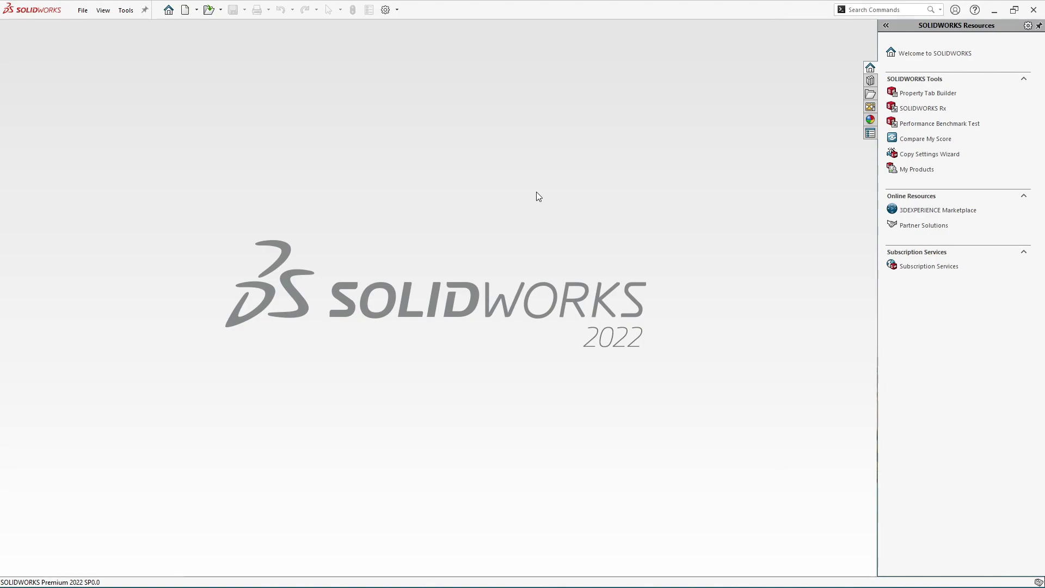
Launch SOLIDWORKS Task Scheduler 2022 from Windows search and move its window down and right
mouse_move(395, 585)
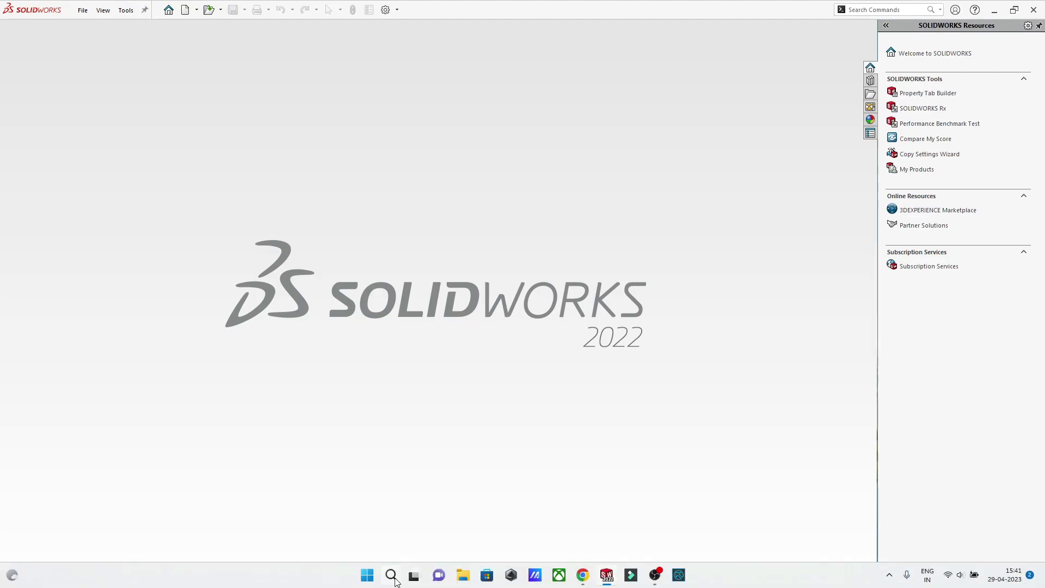
click(395, 580)
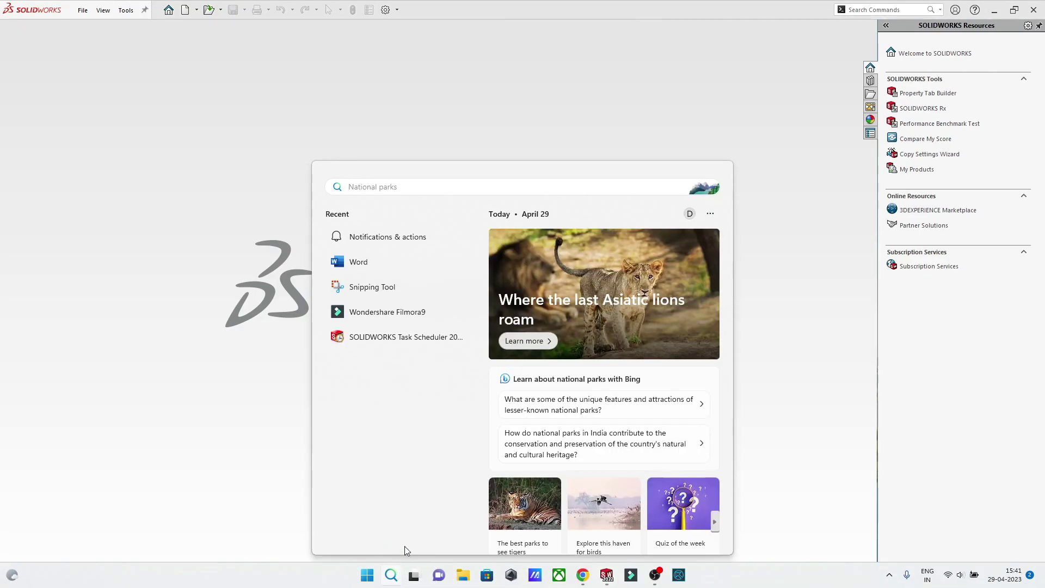
click(435, 339)
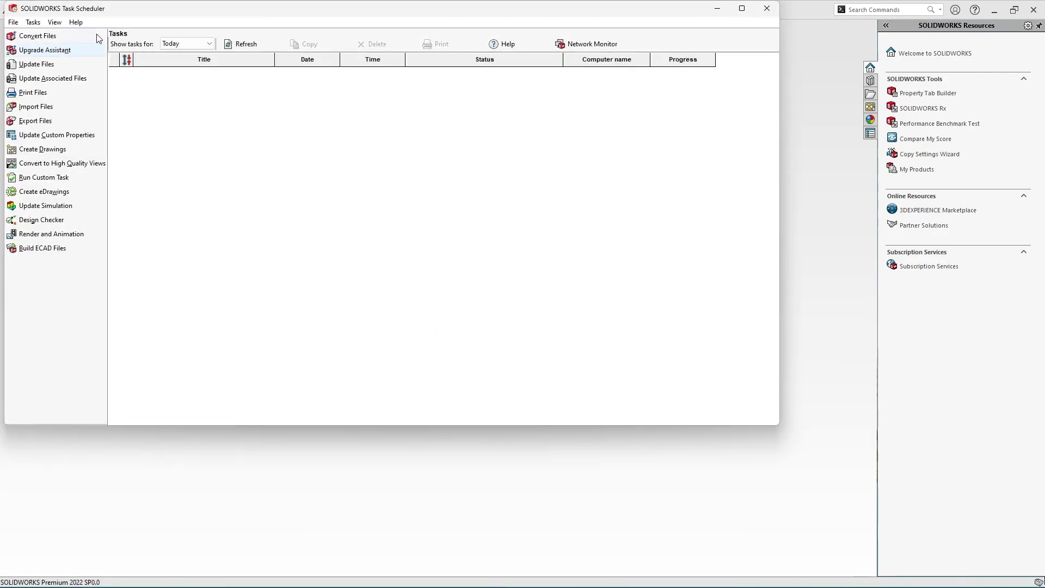
drag(113, 10, 233, 29)
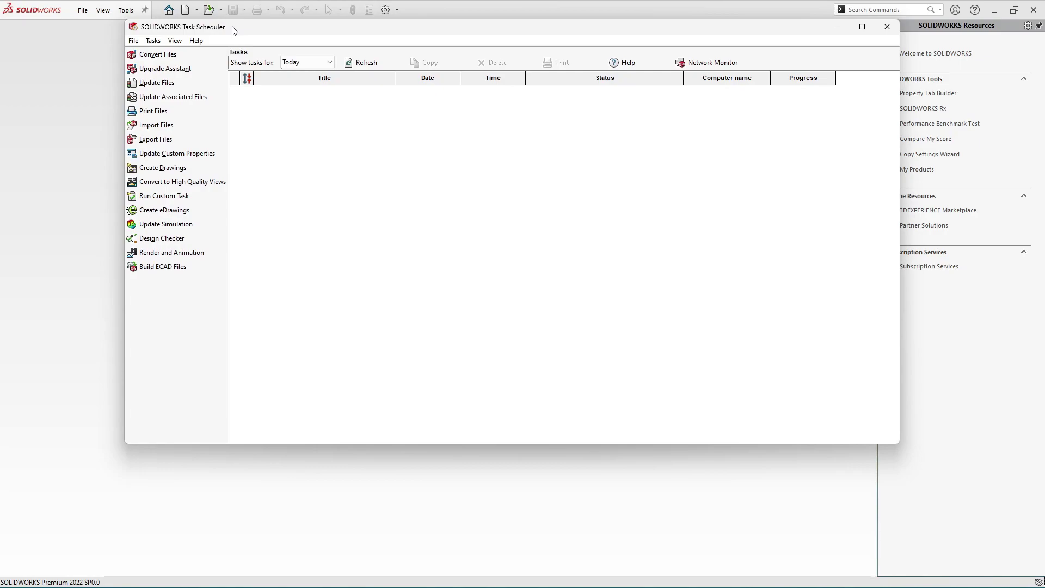
Create a new Export Files task with Dwg (*.dwg) as the export file type
click(158, 140)
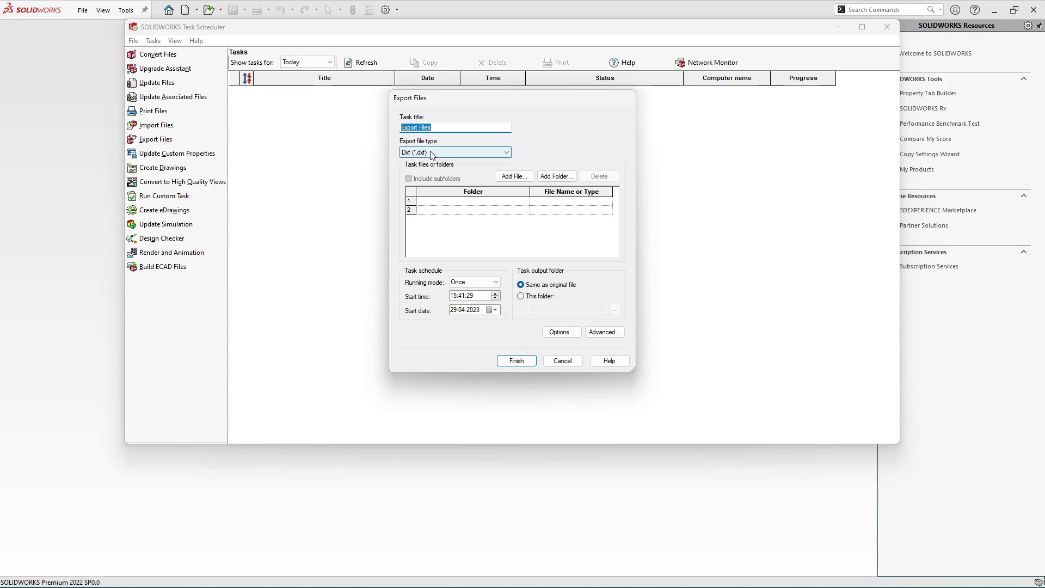
click(432, 154)
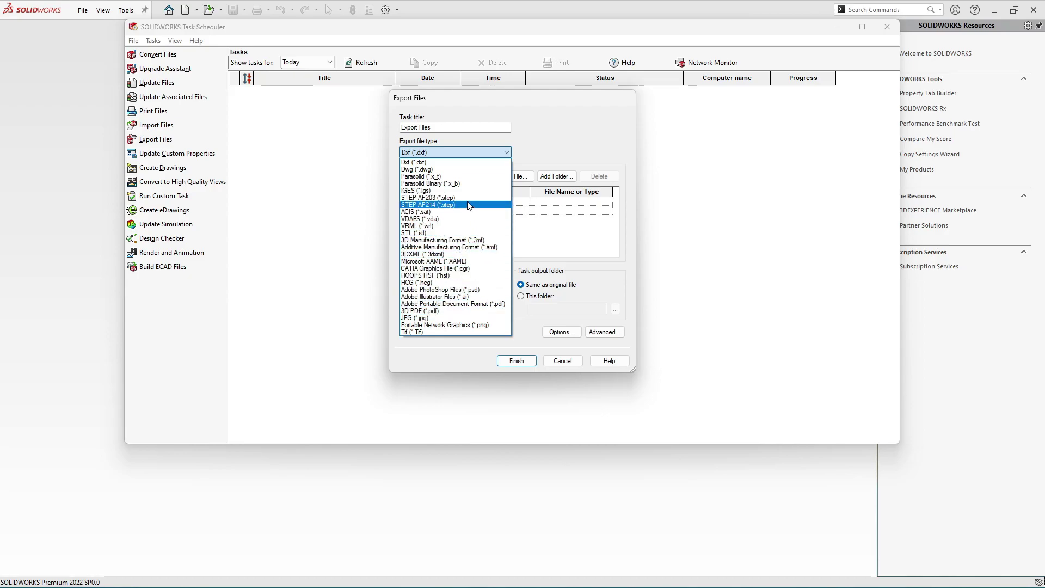
click(446, 170)
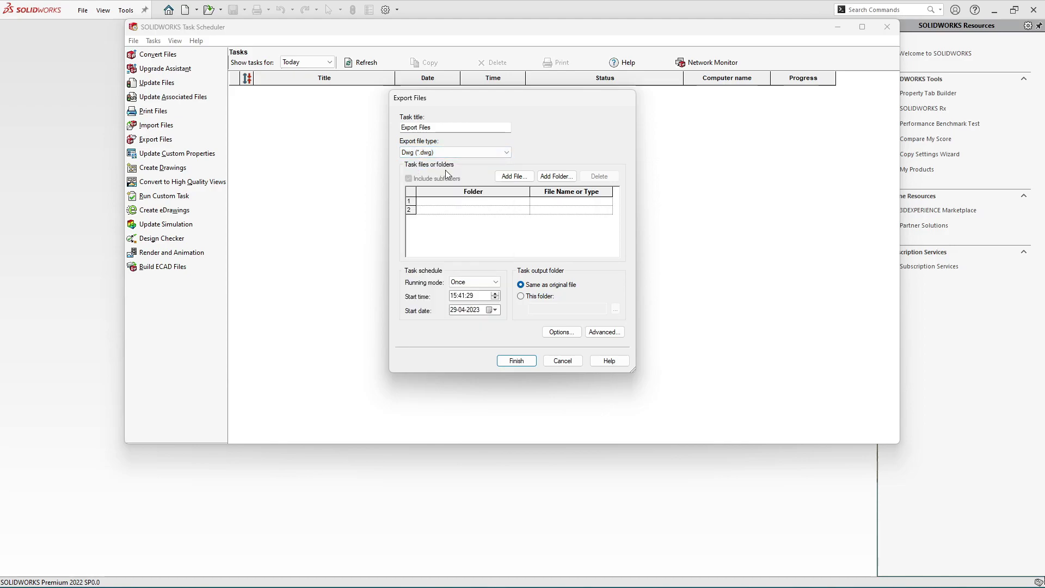
Add the Desktop's Work Files folder as the drawing source for the DWG export task
click(549, 178)
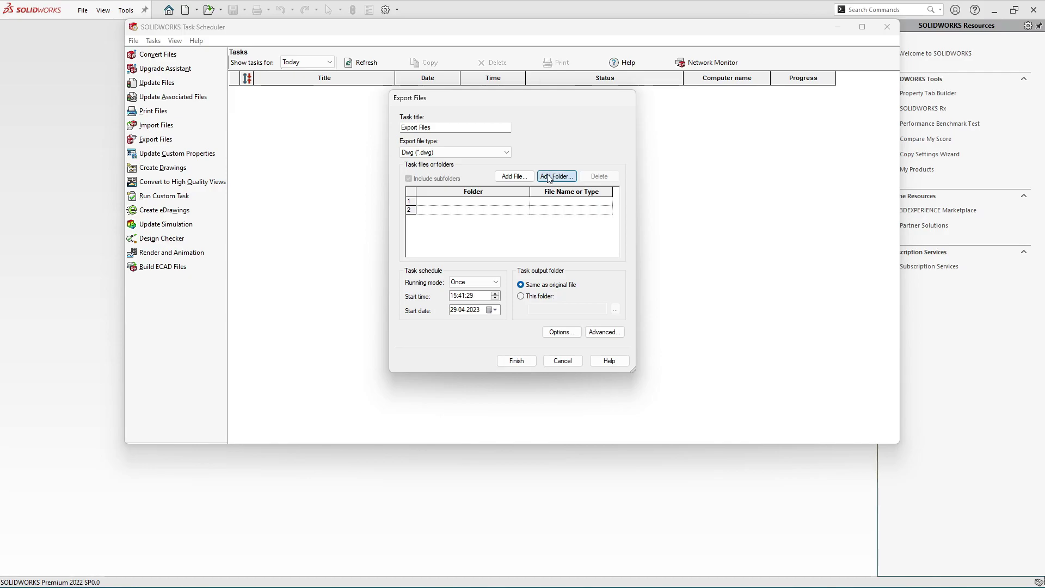
scroll(388, 226, down, 3)
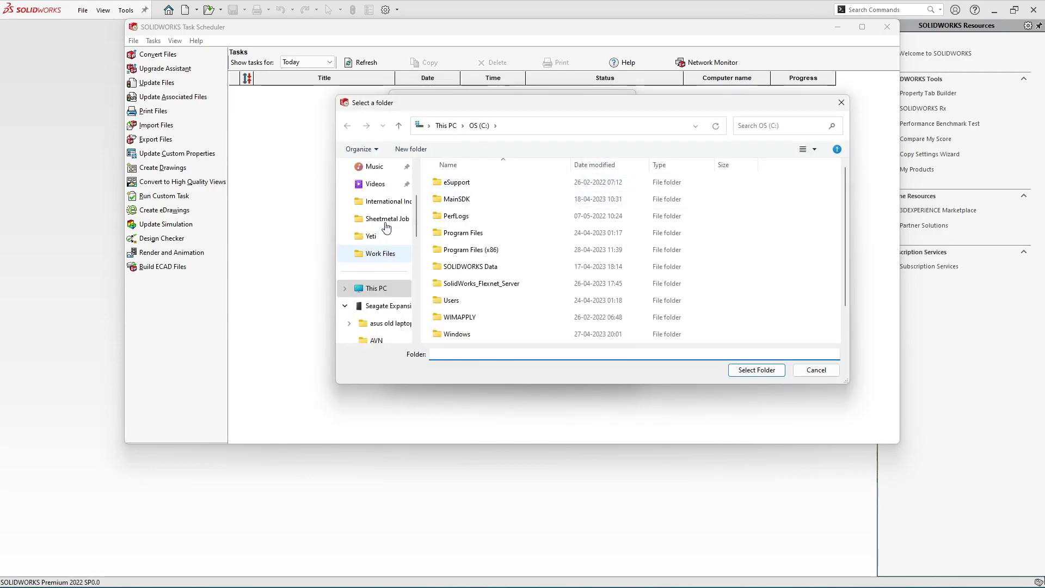
scroll(386, 227, up, 3)
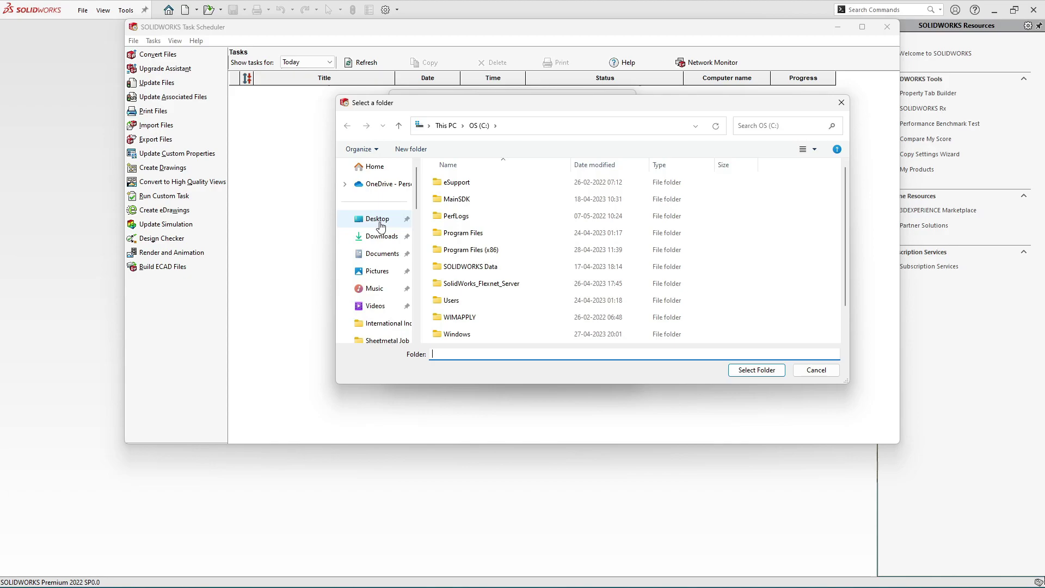
click(380, 226)
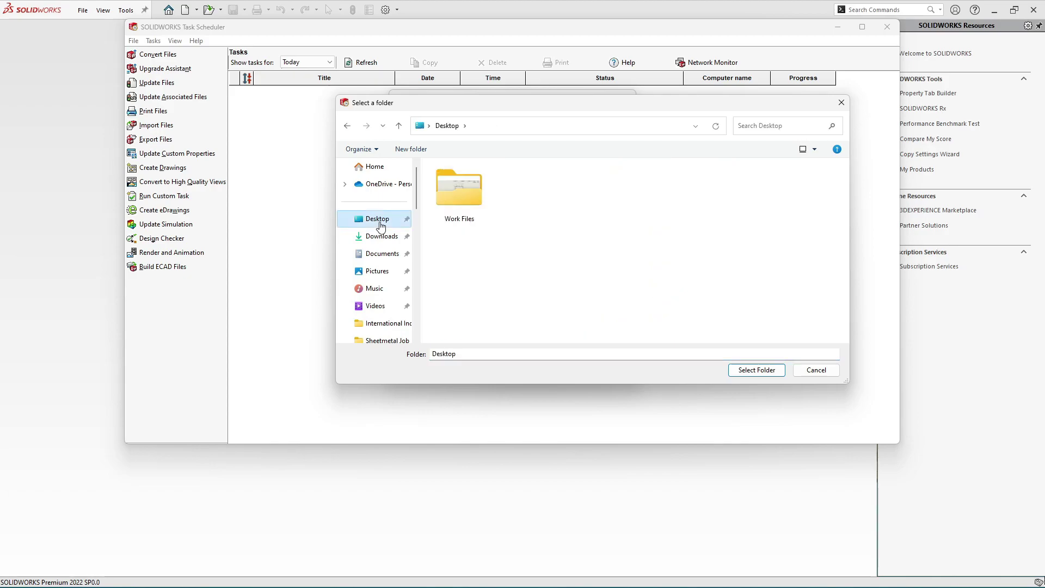
click(468, 204)
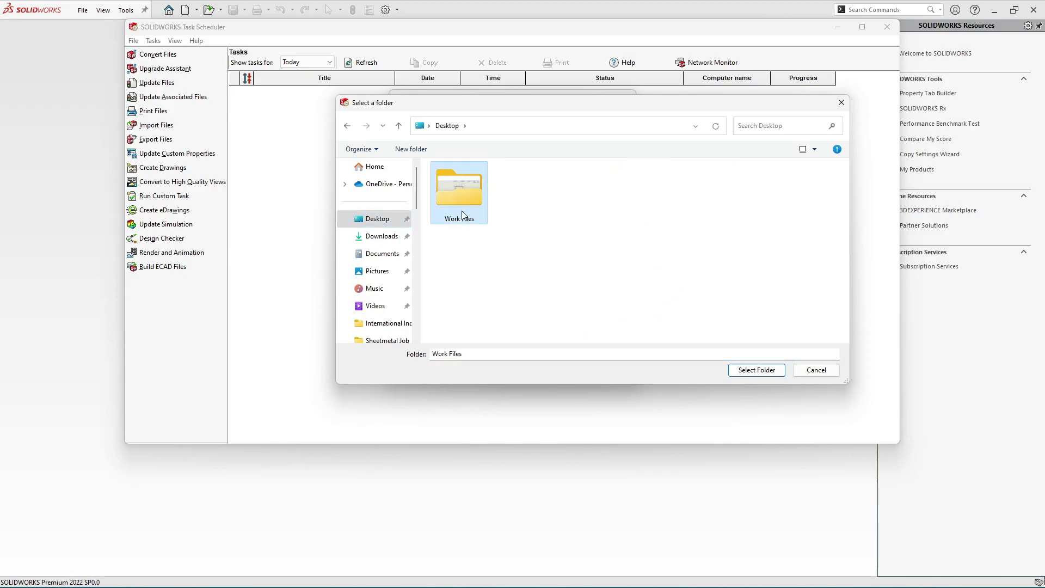
click(762, 370)
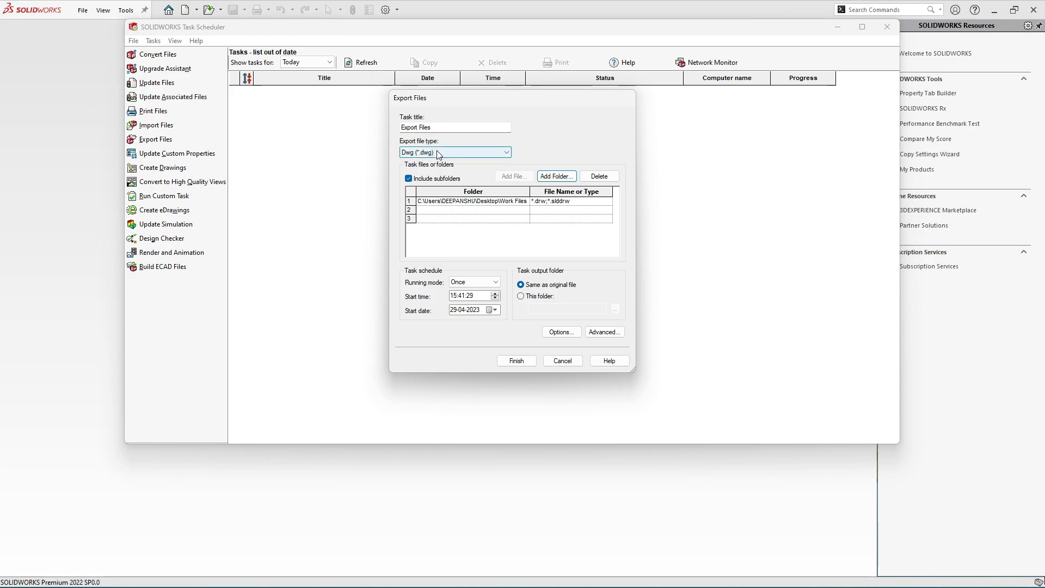
Finish the DWG export task, scheduling it for 29-04-2023, and move the small SOLIDWORKS window aside
click(516, 361)
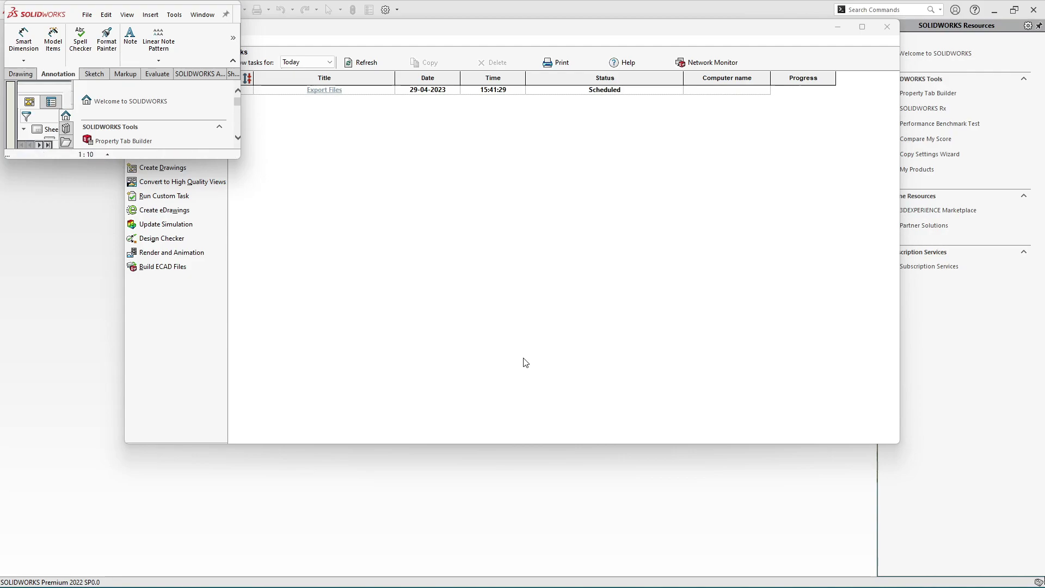
click(87, 14)
click(60, 18)
drag(52, 16, 382, 178)
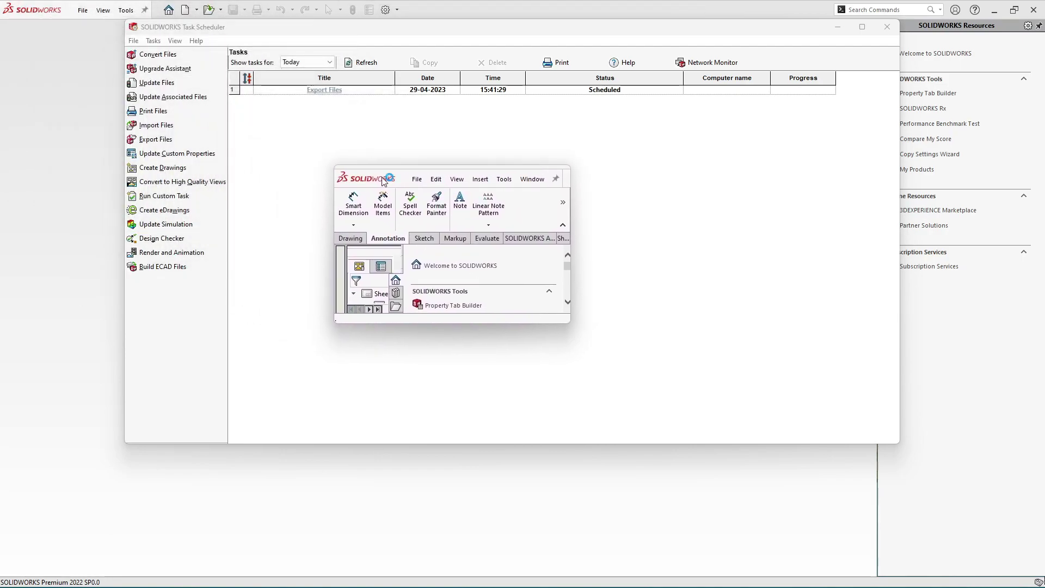
Start a second Export Files task using Adobe Portable Document Format (*.pdf)
click(161, 143)
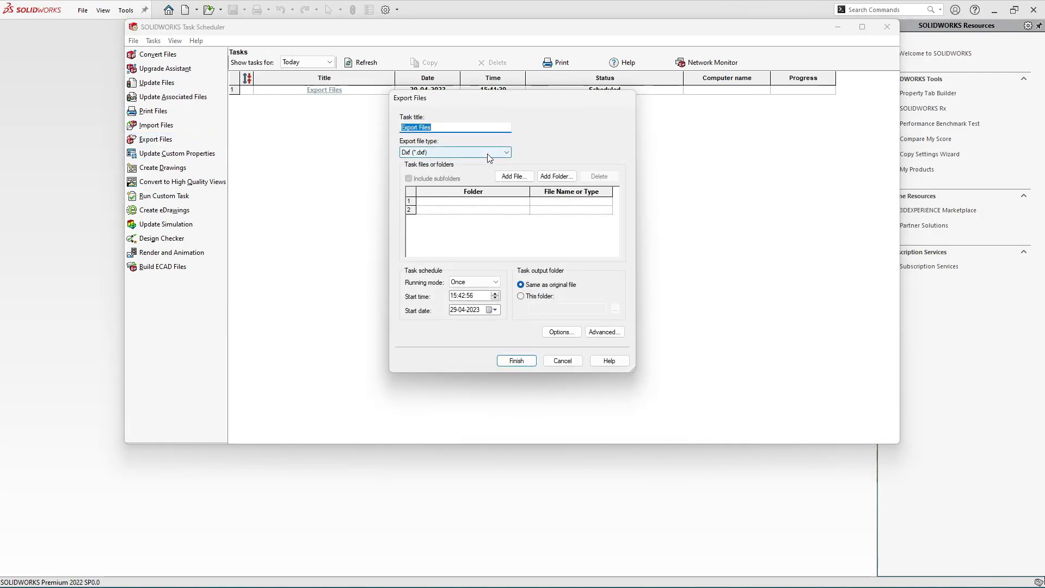
click(507, 153)
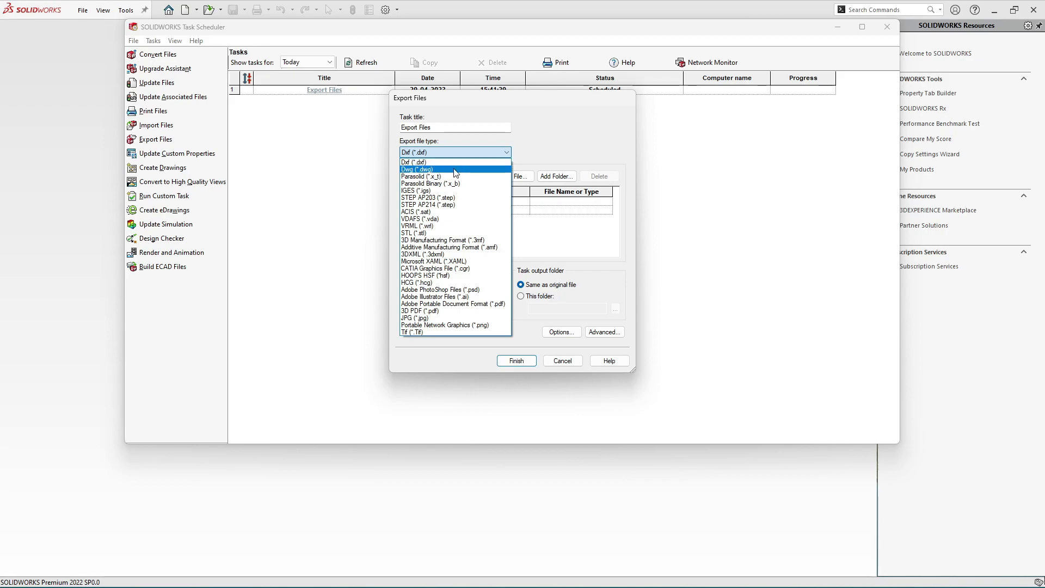
click(484, 304)
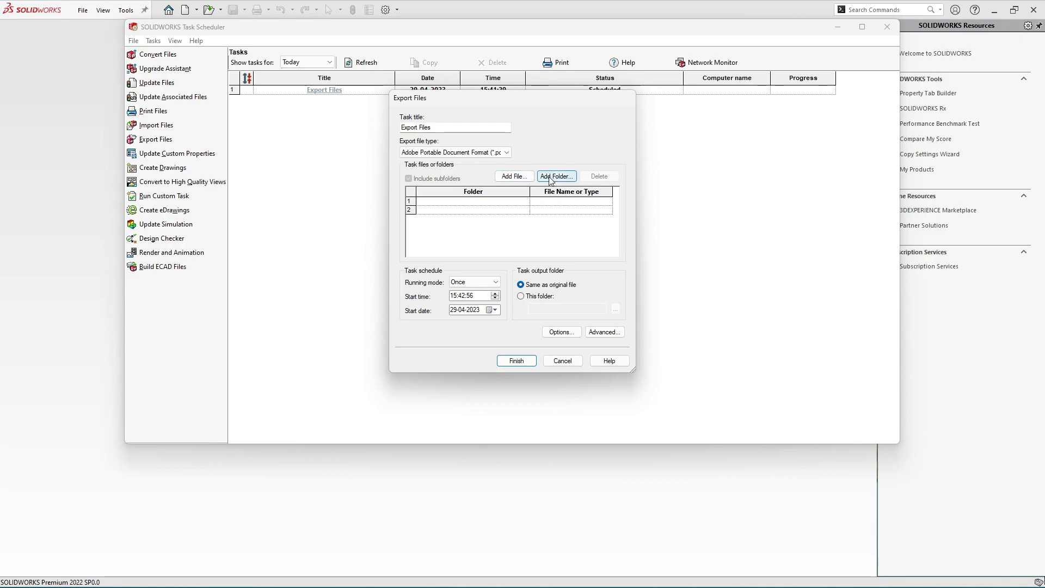
Add the Desktop's Work Files folder as the source and finish scheduling the PDF export
click(568, 176)
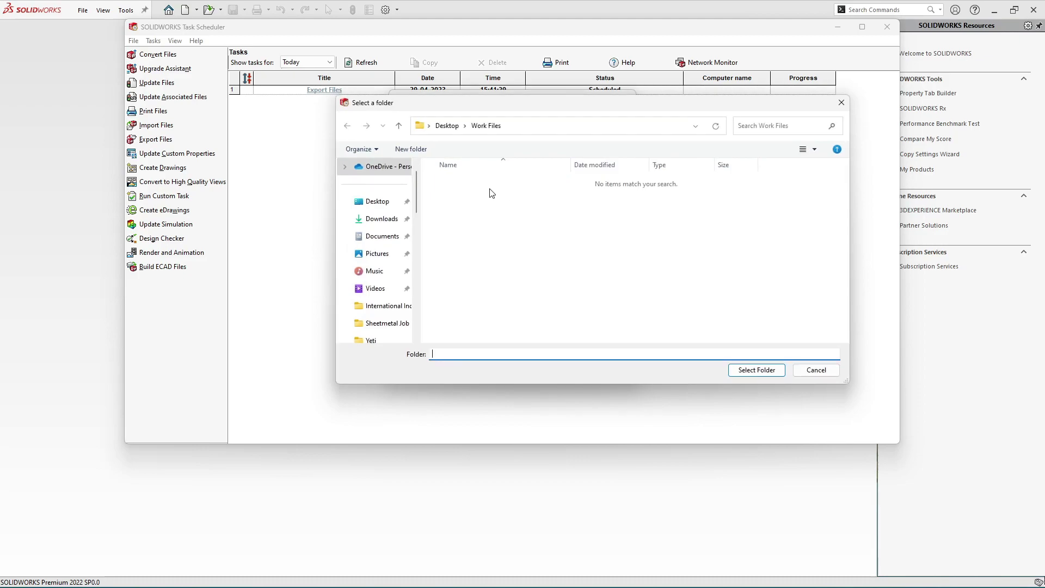
click(447, 126)
click(456, 191)
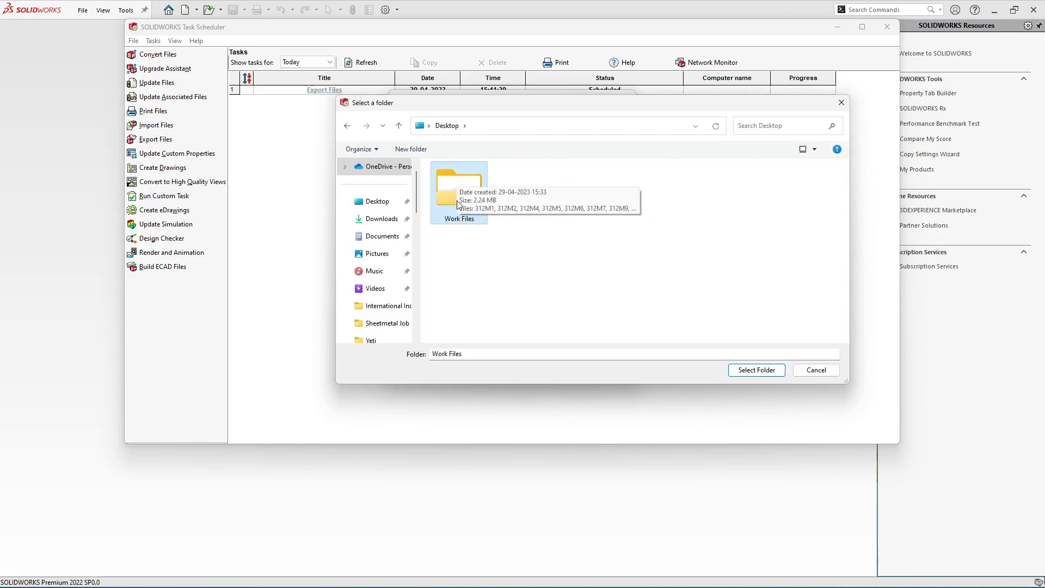
click(742, 370)
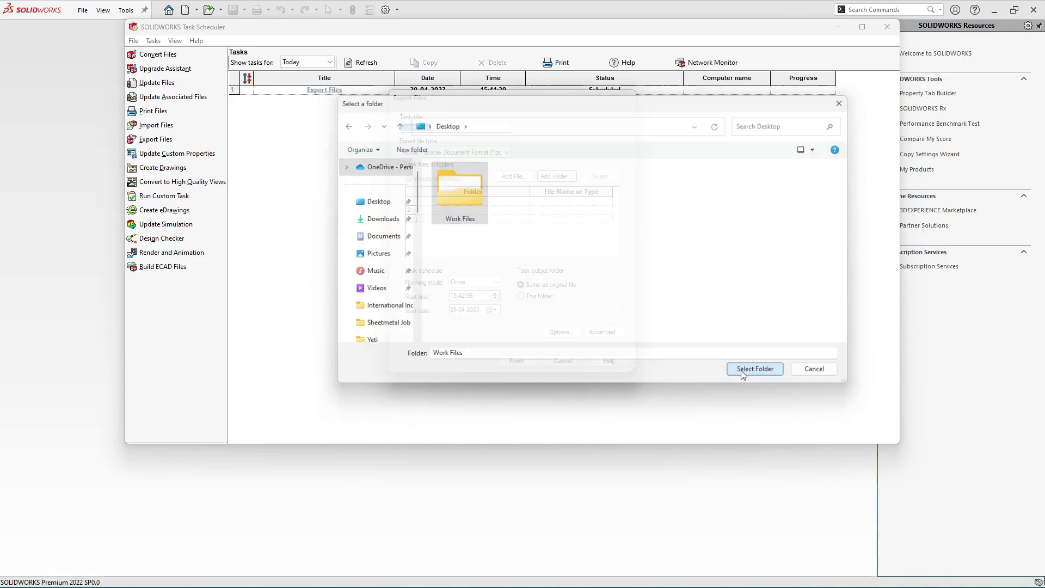
click(521, 362)
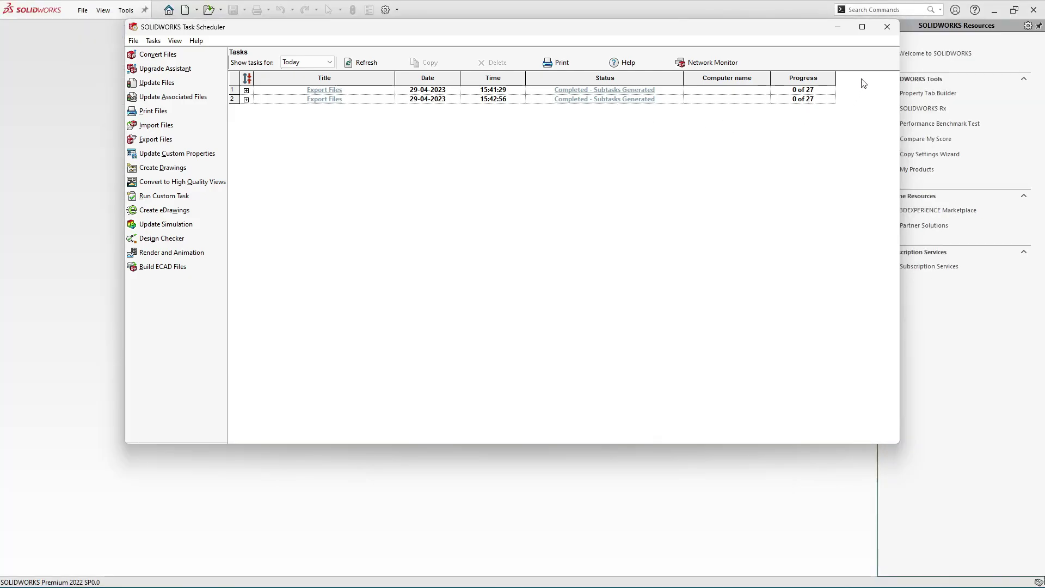
Close Task Scheduler once both tasks show Completed - Subtasks Generated
click(887, 27)
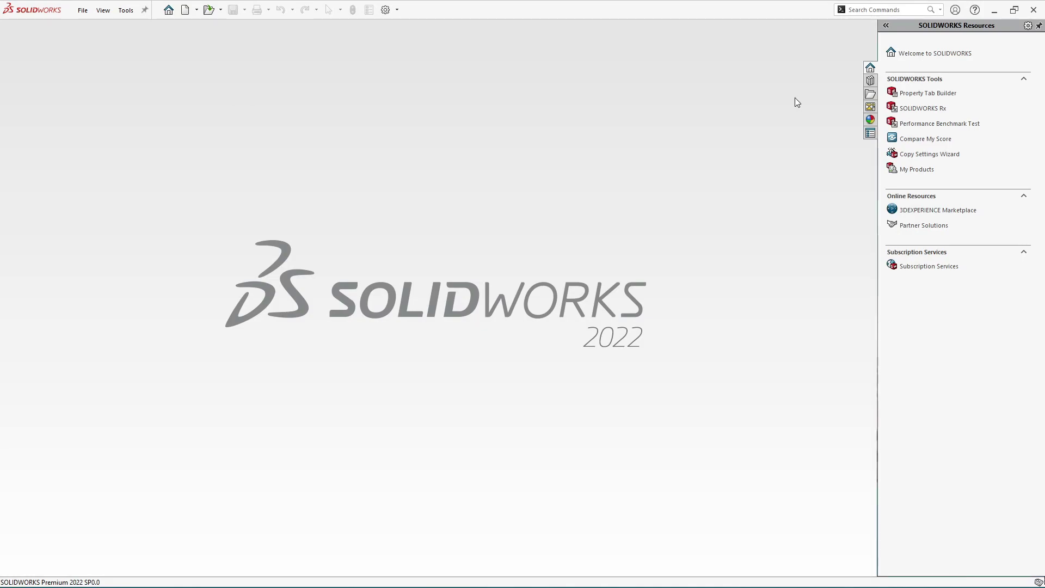
Open the desktop Work Files folder maximized in File Explorer and sort it by Type
click(995, 10)
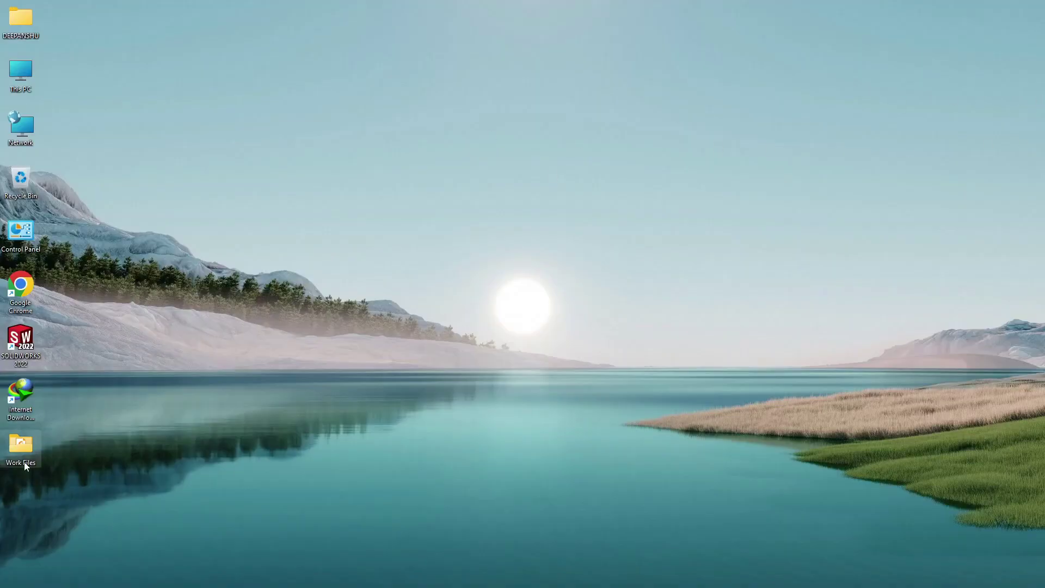
double_click(27, 455)
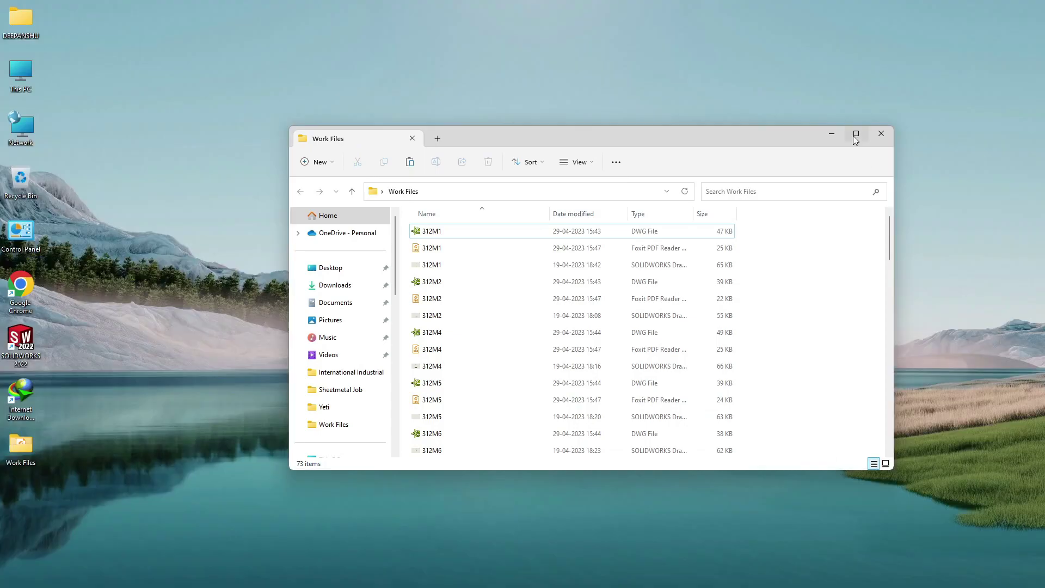
click(856, 133)
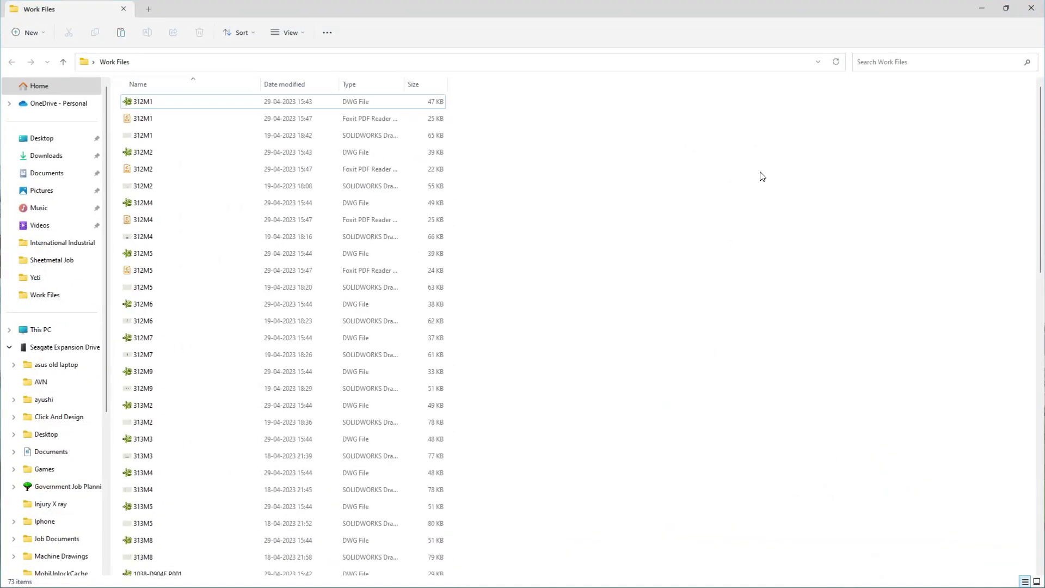
click(357, 87)
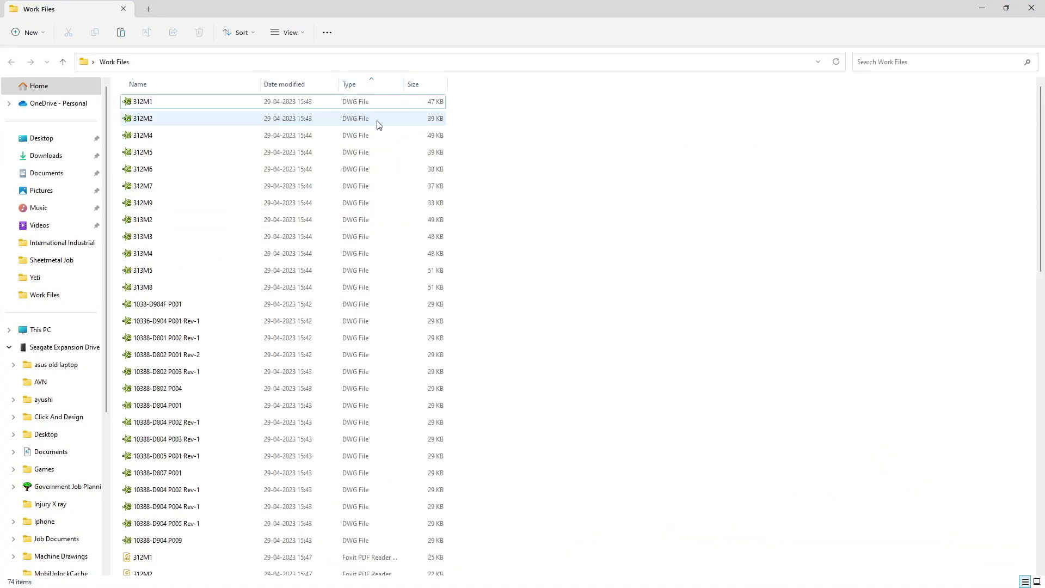
Select the DWG and PDF file groups to count the exported copies
drag(466, 101, 410, 546)
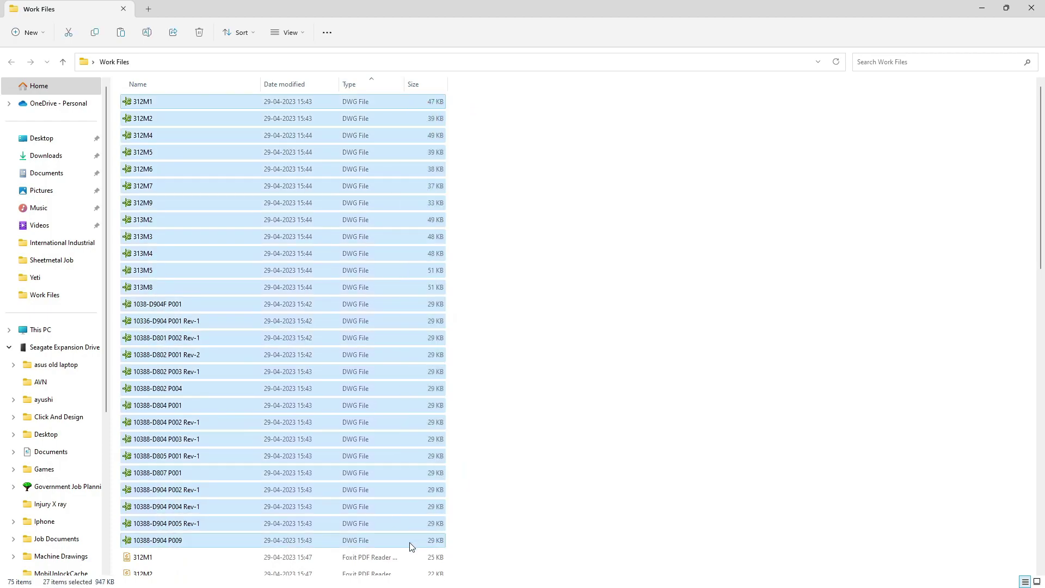
scroll(368, 467, down, 7)
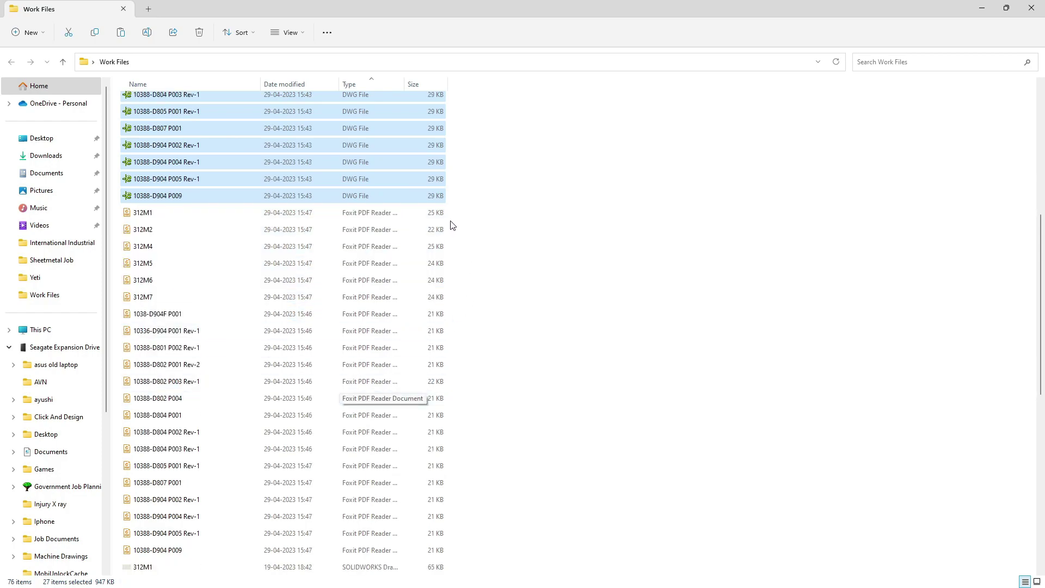
drag(449, 207, 401, 567)
scroll(384, 531, down, 3)
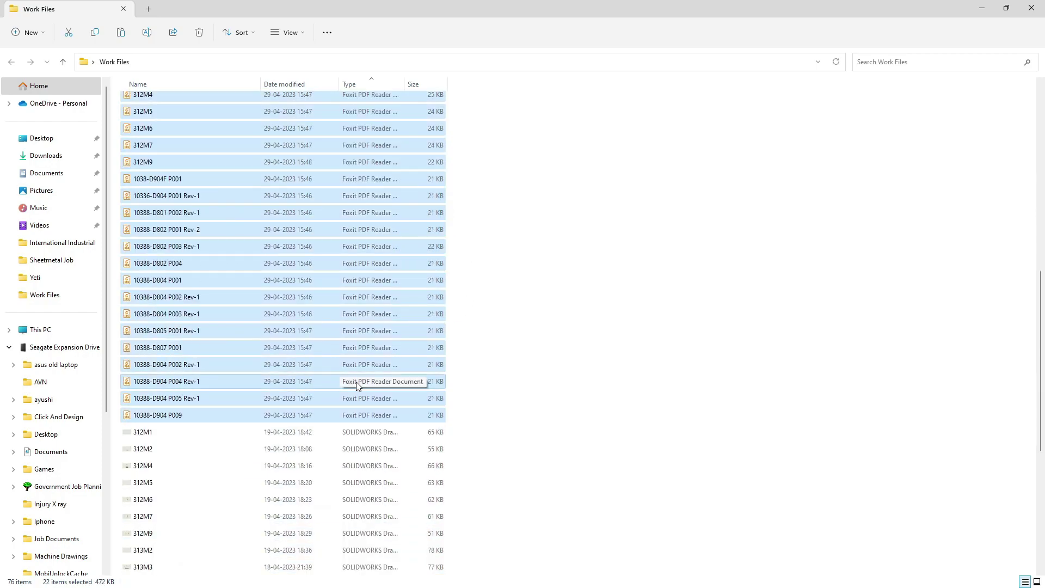
scroll(356, 381, down, 2)
drag(460, 293, 417, 574)
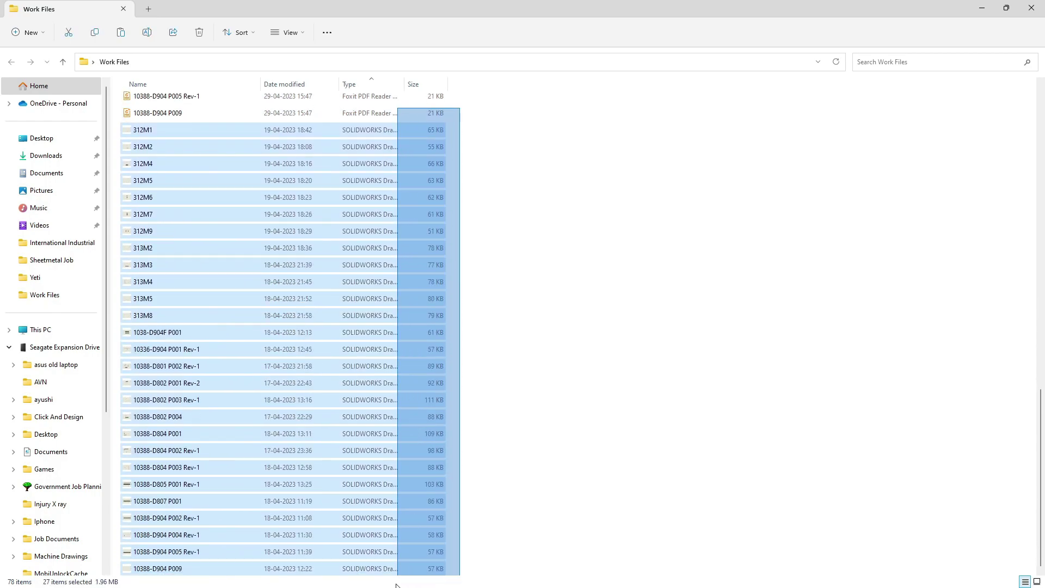